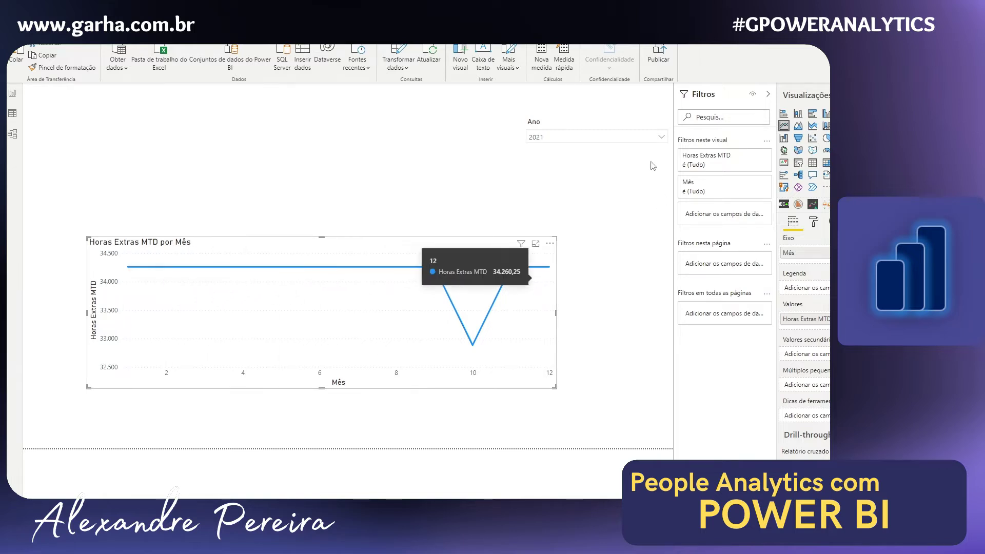
Step: Filter the report to 2020 with the Ano slicer and place the slicer slightly higher on the page
click(657, 136)
scroll(553, 233, down, 3)
click(552, 232)
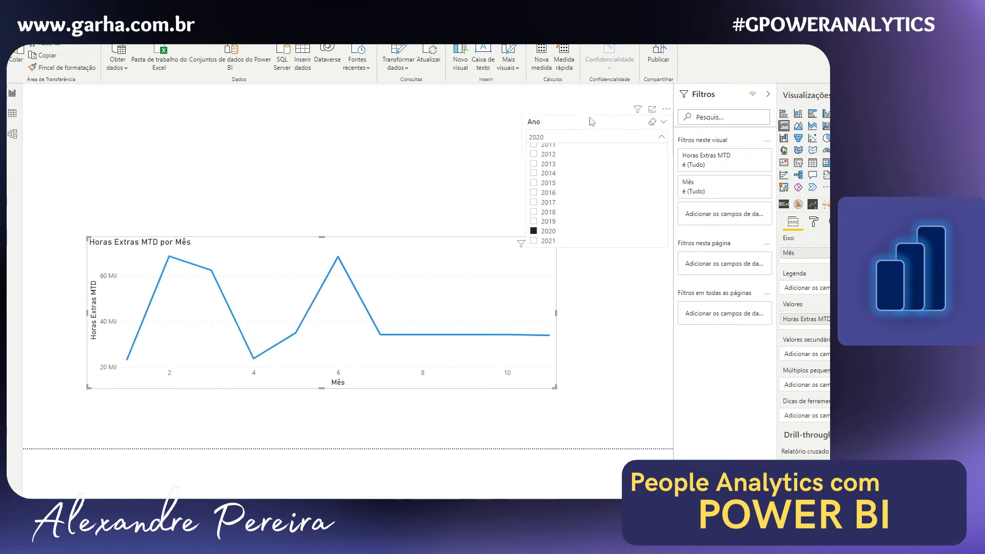
click(594, 102)
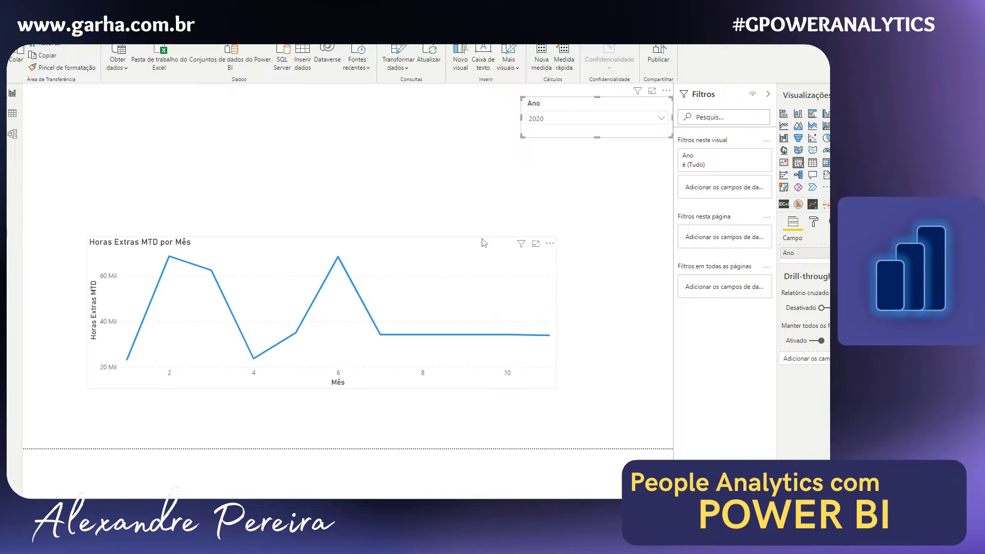
Step: Move the Horas Extras MTD line chart lower on the report page
drag(484, 242, 465, 290)
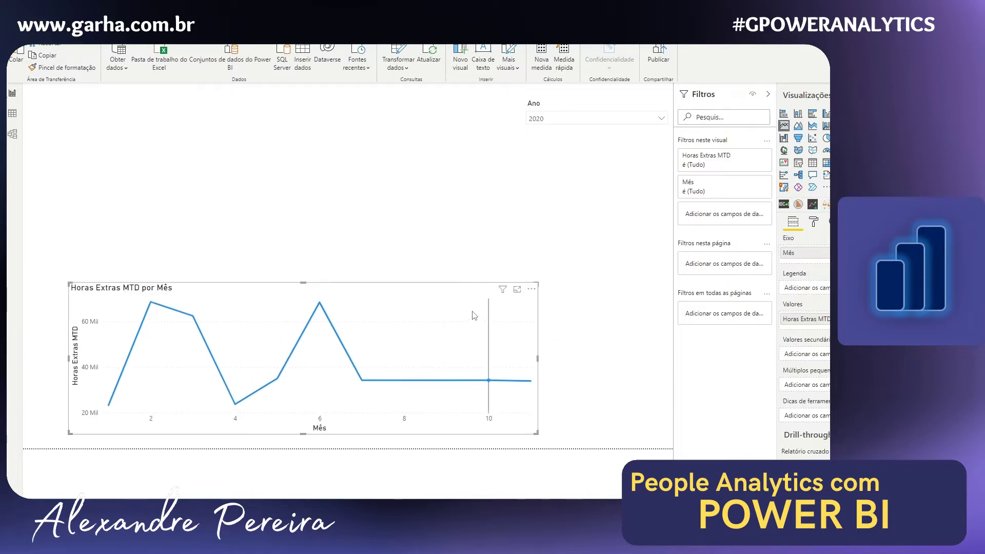
mouse_move(475, 315)
mouse_move(182, 334)
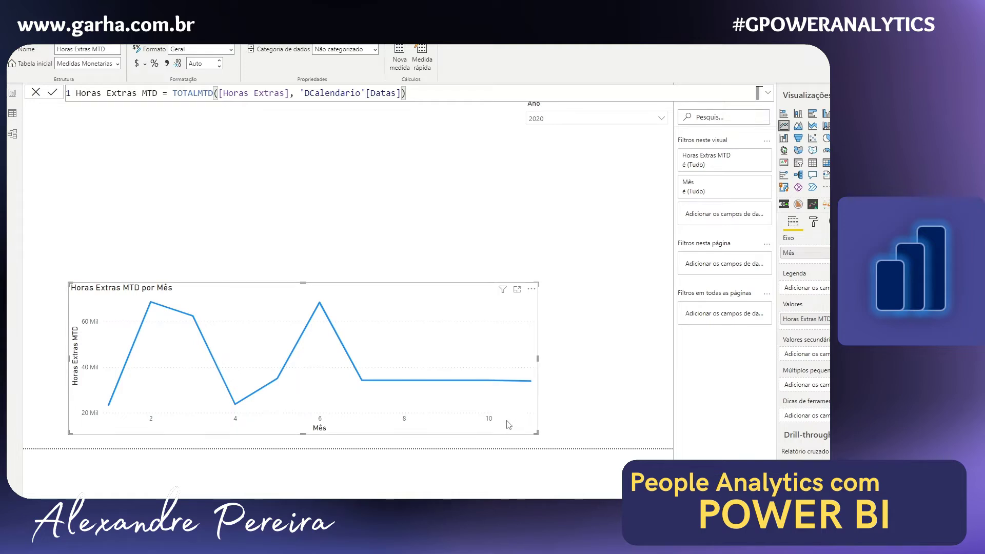
Step: Examine the rows of the FFinanceira table in the data view, returning to the report page
click(12, 115)
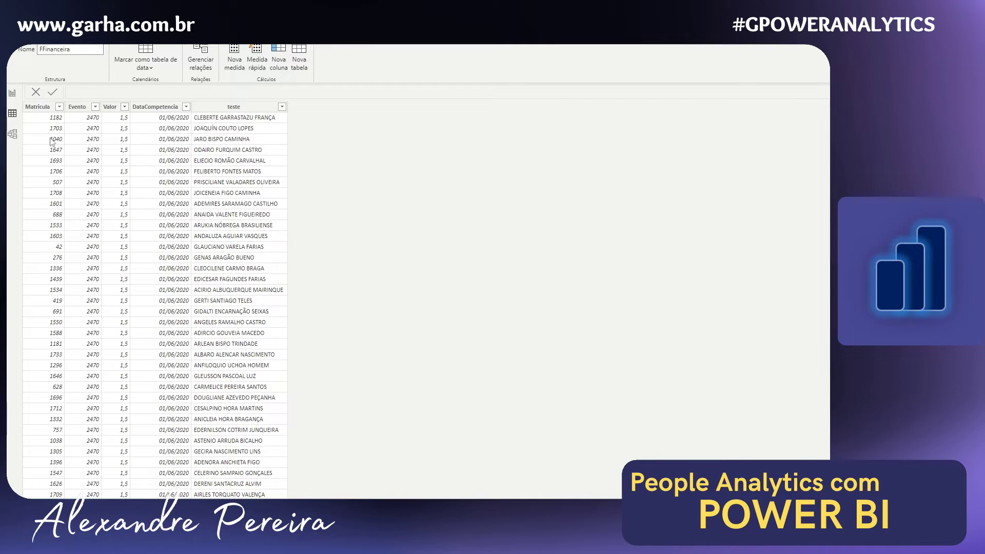
click(12, 93)
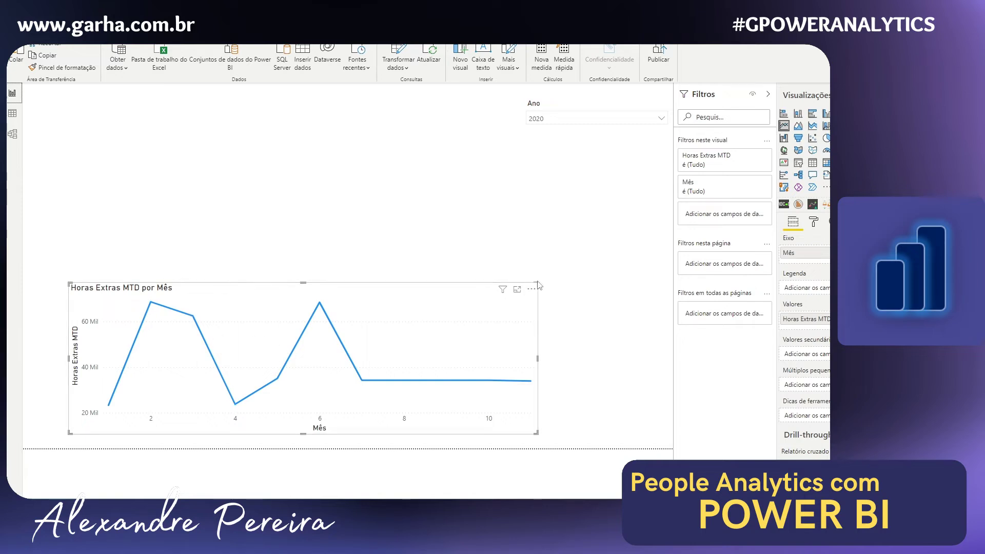
Step: Enlarge the line chart and add Horas Extras QTD and Horas Extras YTD to its values
drag(538, 284, 645, 245)
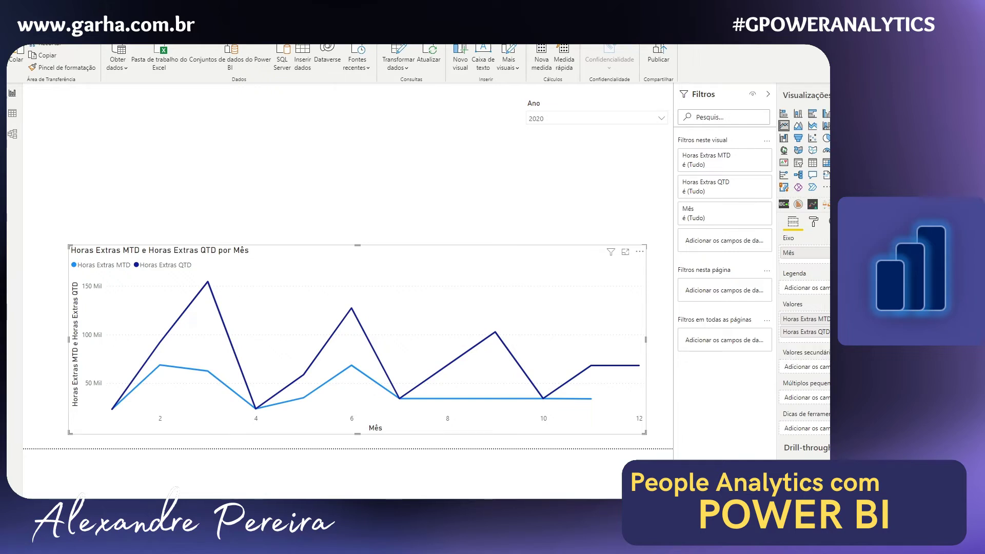
drag(828, 314, 806, 344)
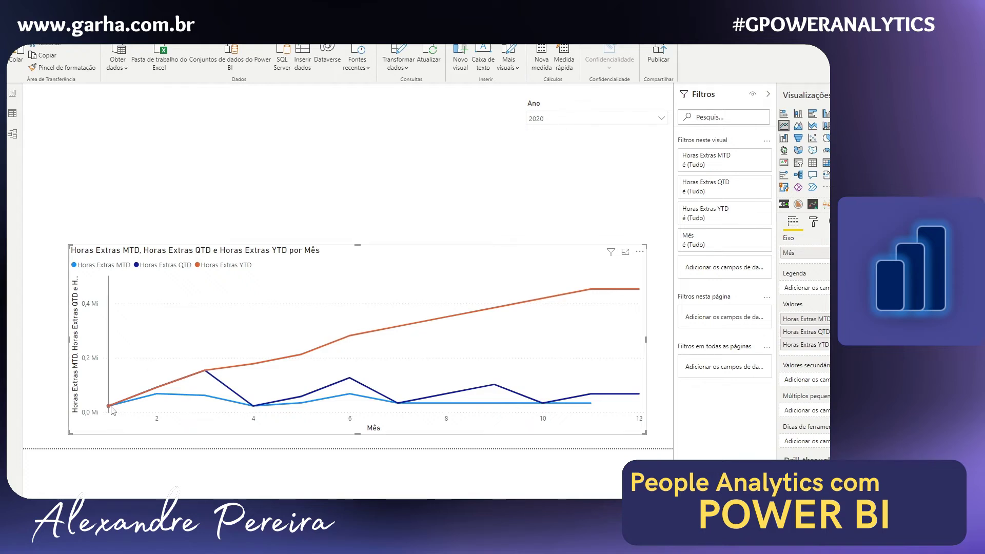
mouse_move(112, 410)
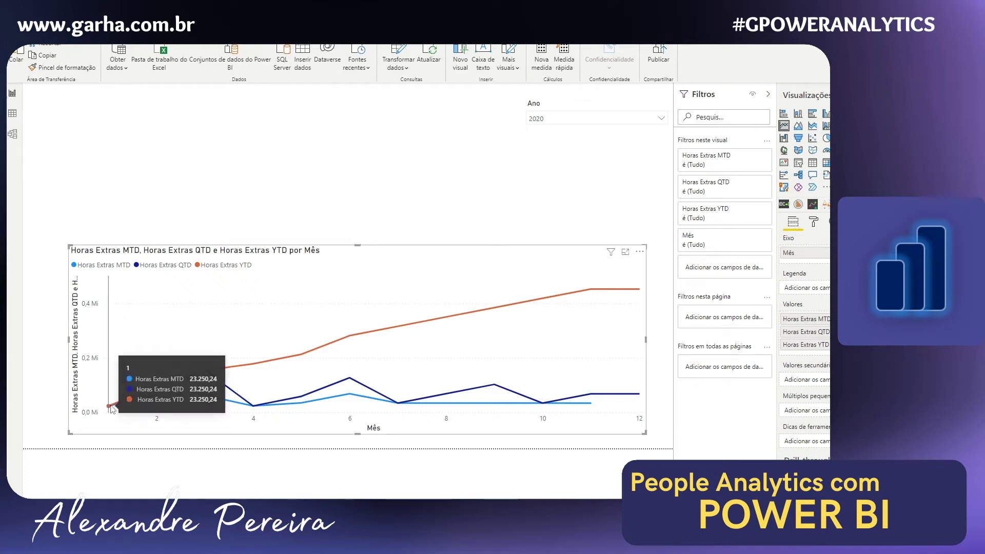
mouse_move(156, 400)
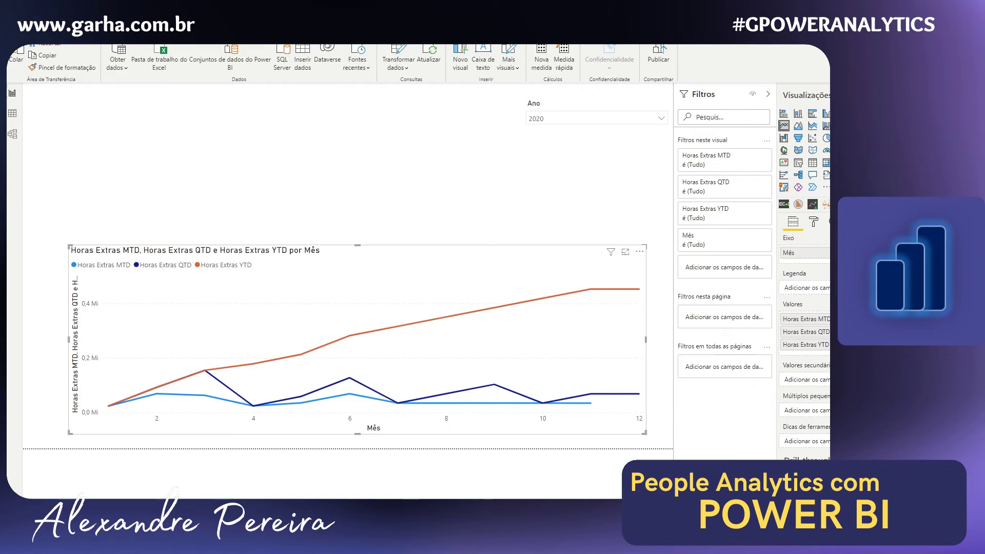
Step: Remove Horas Extras YTD, Horas Extras QTD and Horas Extras MTD from the line chart's values
click(860, 345)
click(860, 332)
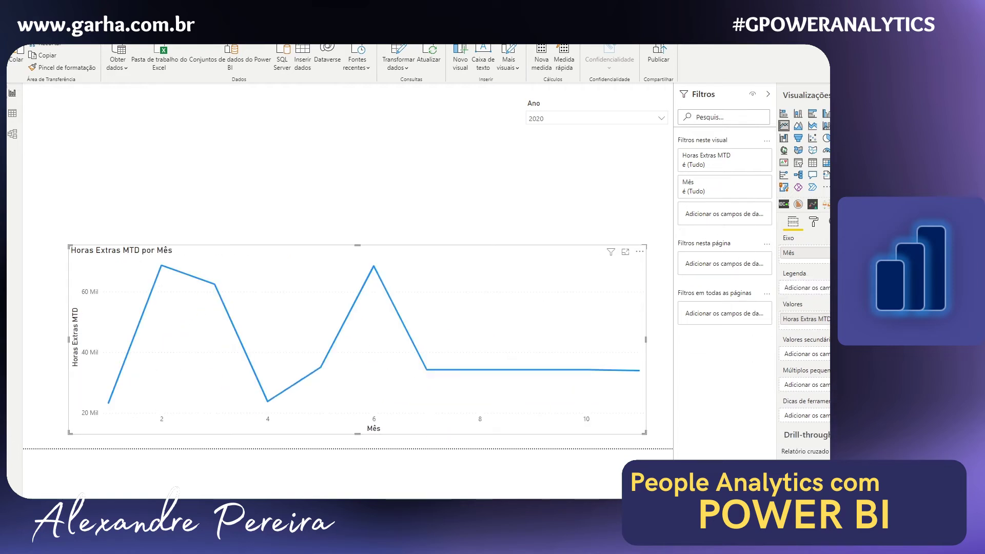
click(860, 319)
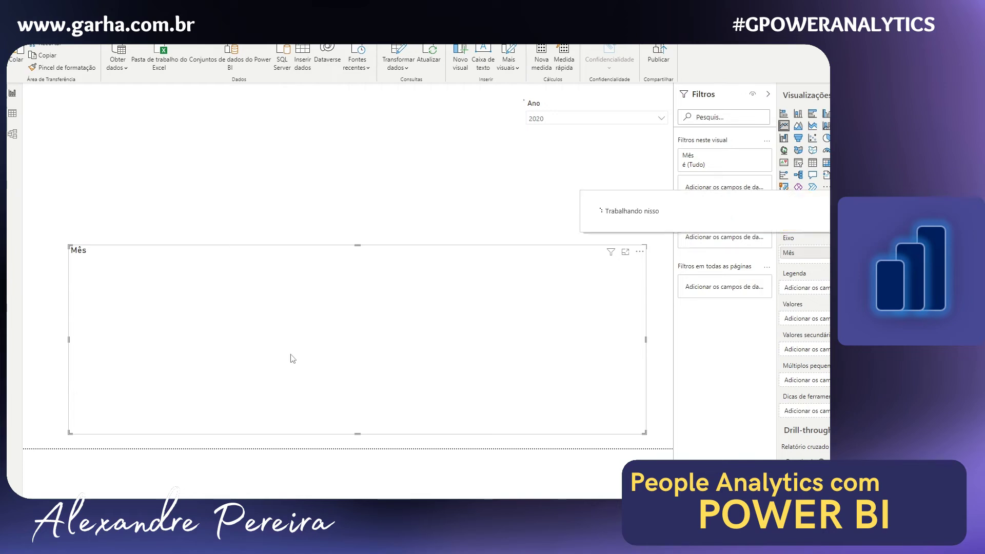
Step: Start a new measure named admissoes MTD using TOTALMTD with 'Medidas Contagem'[Contratacoes] as its expression
text(admissoes )
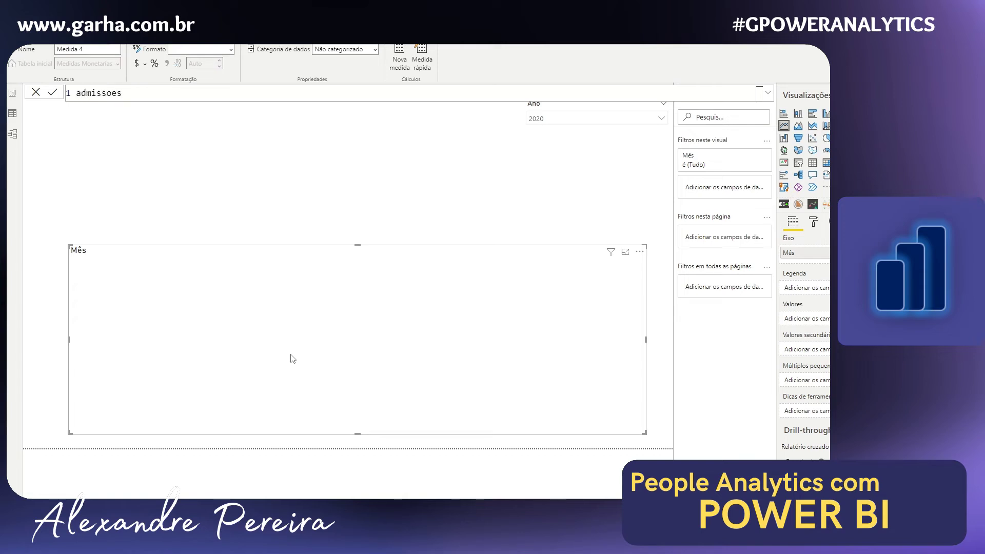
text(MTD = total)
key(Tab)
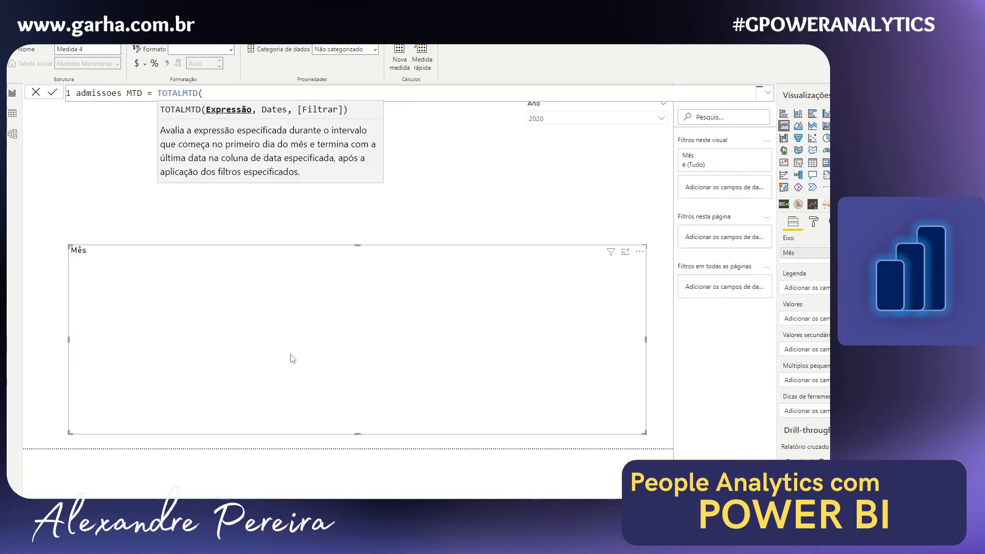
text(admi)
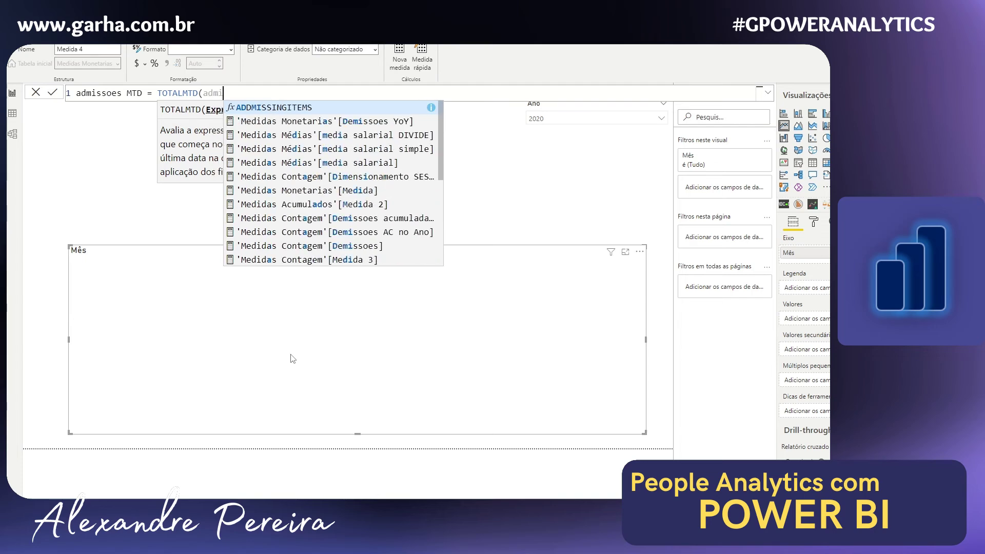
key(BackSpace)
key(BackSpace)
key(BackSpace)
key(BackSpace)
text(contra)
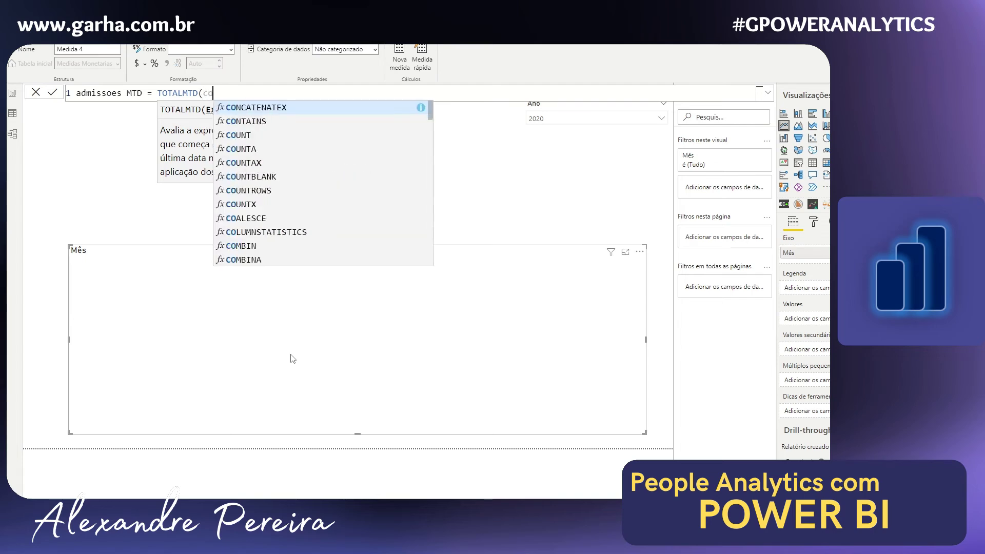
key(Down)
key(Down)
key(Down)
key(Down)
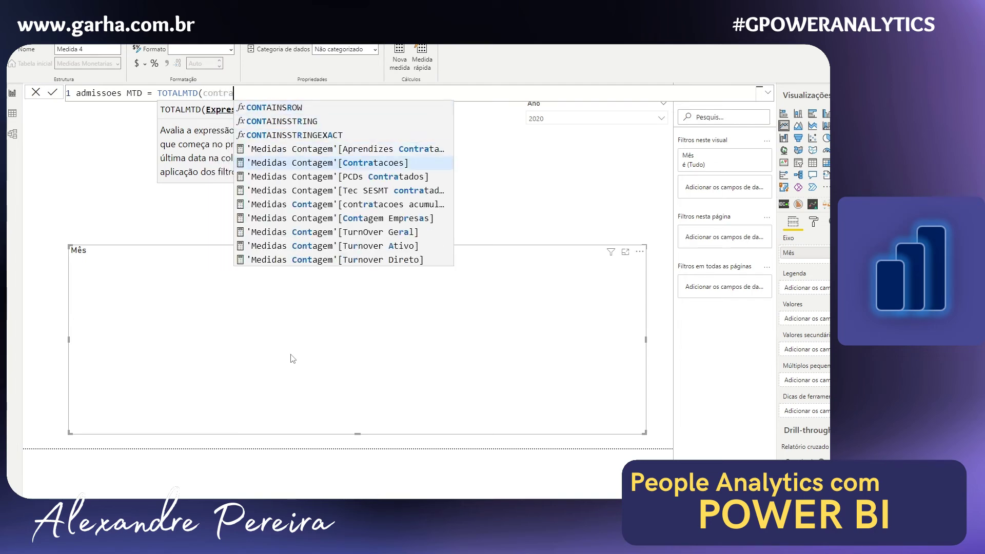
key(Tab)
Step: Complete the admissoes MTD formula with DCalendario[Datas] as the dates argument and commit the measure
text(,datas)
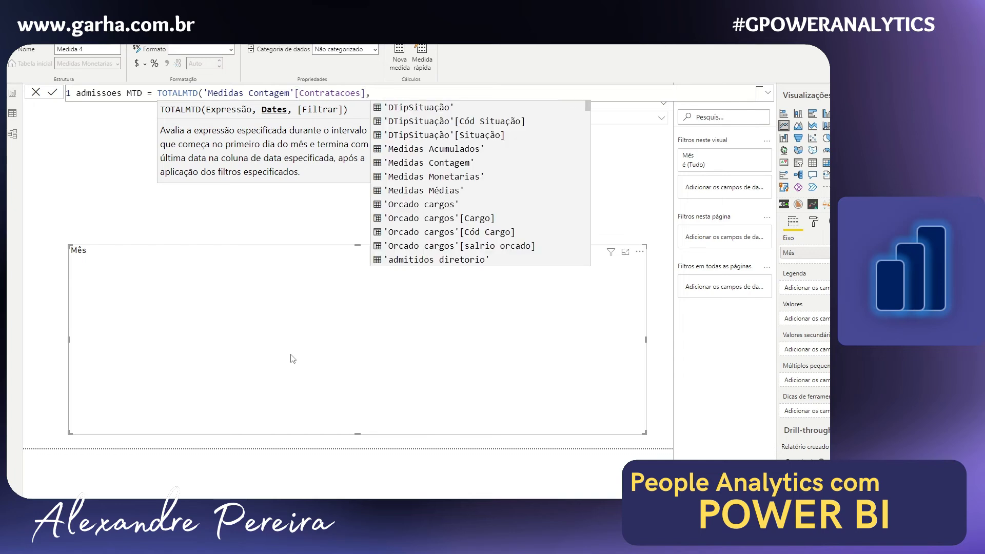
key(Down)
key(Down)
key(Down)
key(Down)
key(Up)
key(Tab)
text())
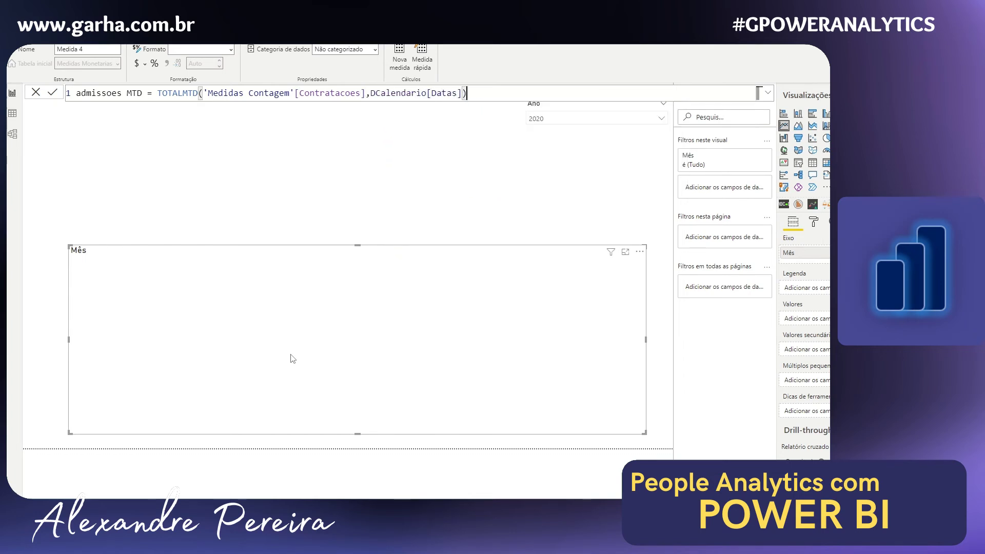
key(Return)
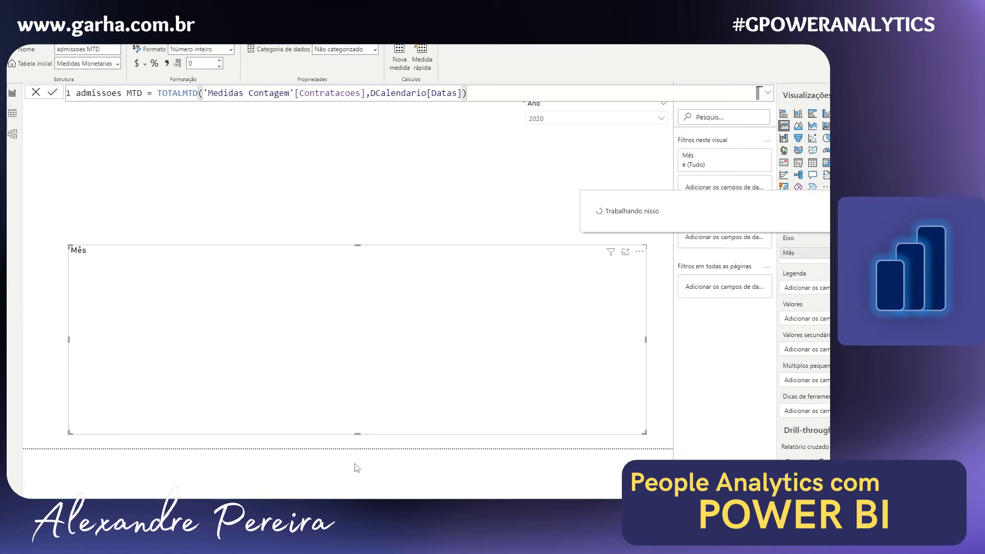
Step: Add the admissoes MTD measure to the values of the line chart by Mês
click(758, 93)
drag(852, 287, 806, 321)
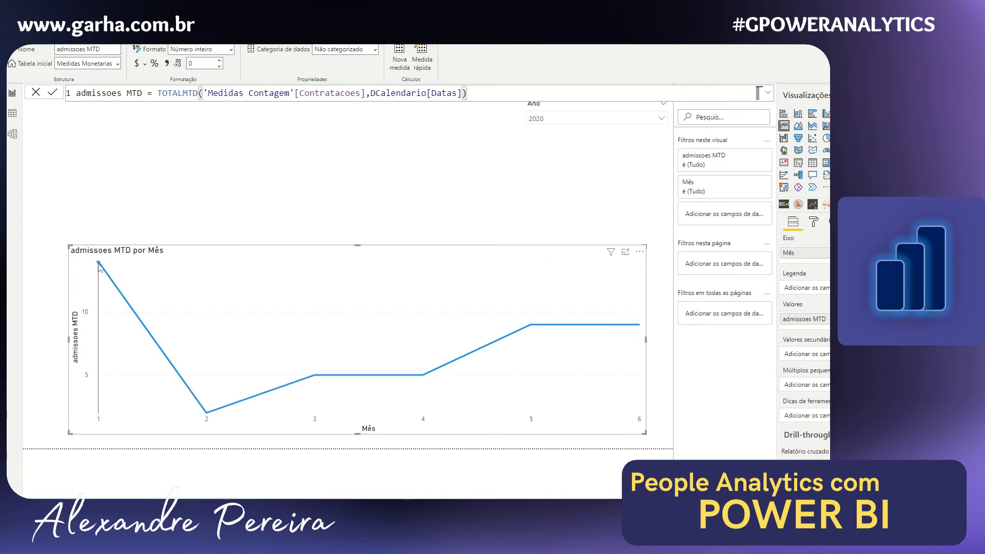
mouse_move(99, 266)
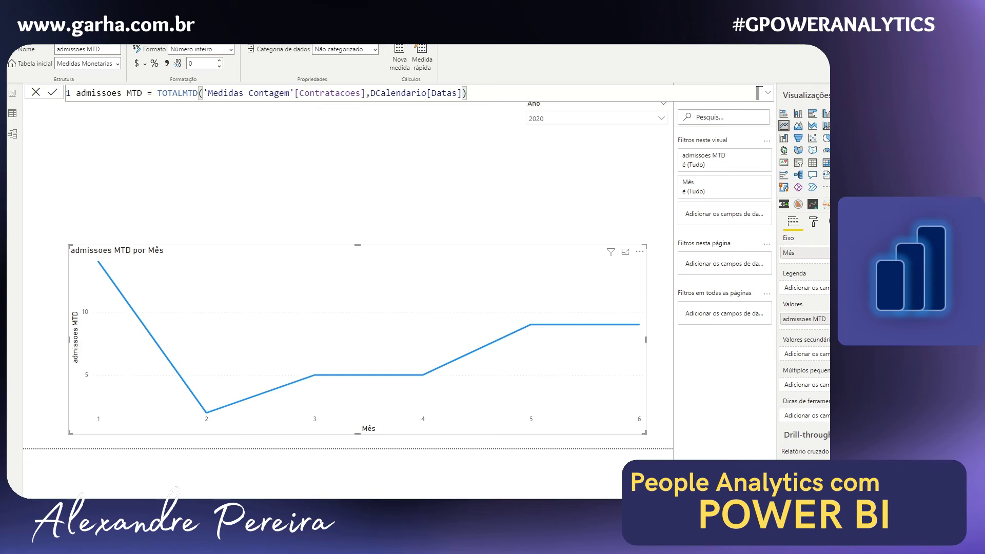
Step: Add the calendar's Datas field above Mês on the chart's axis, using plain dates instead of the date hierarchy
drag(827, 259, 821, 253)
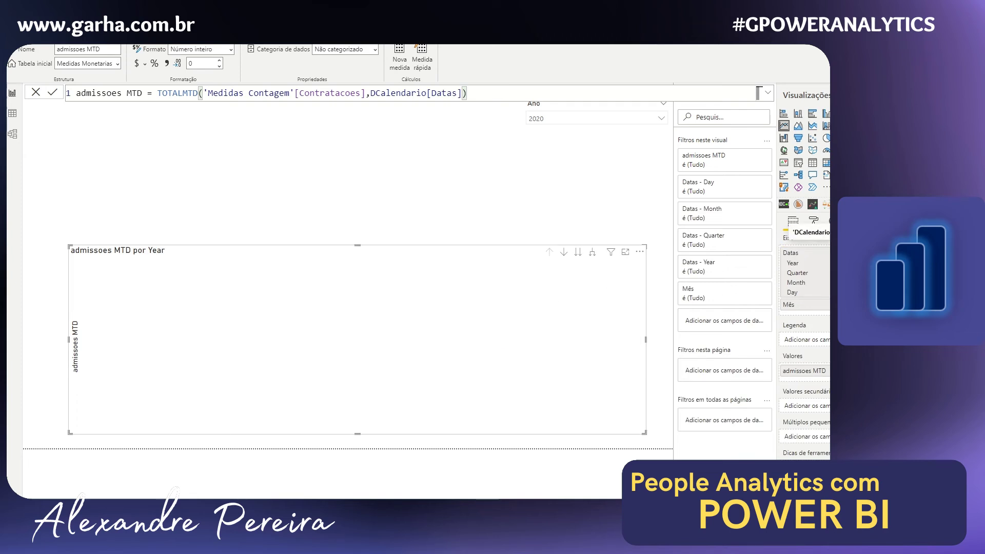
click(856, 253)
click(880, 334)
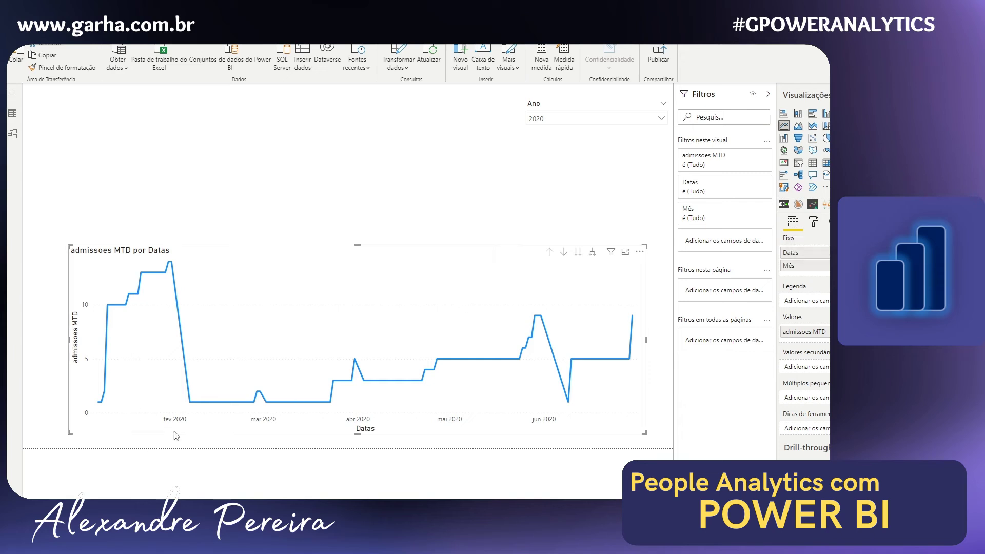
mouse_move(99, 405)
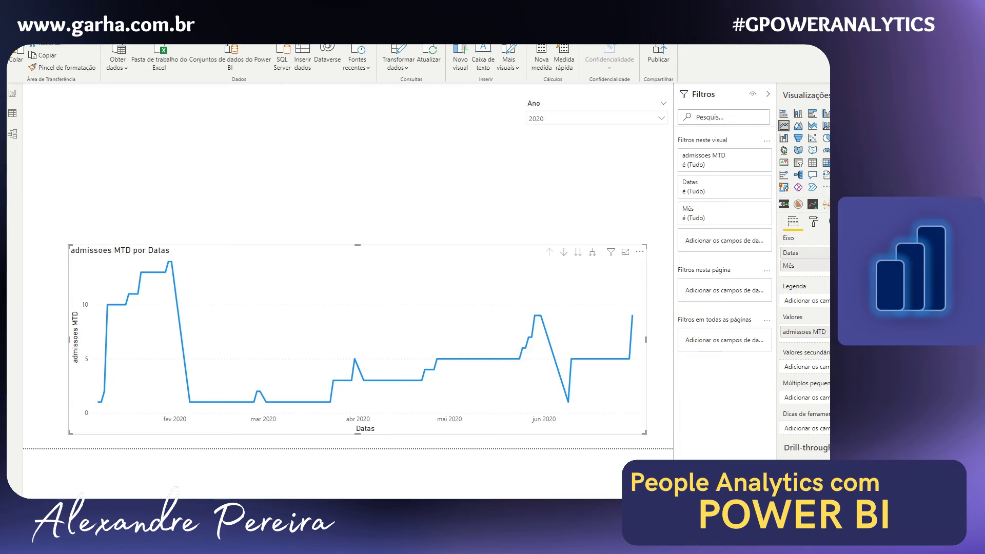
Step: Add the Contratacoes measure to the line chart's values for comparison with admissoes MTD
drag(873, 287, 805, 332)
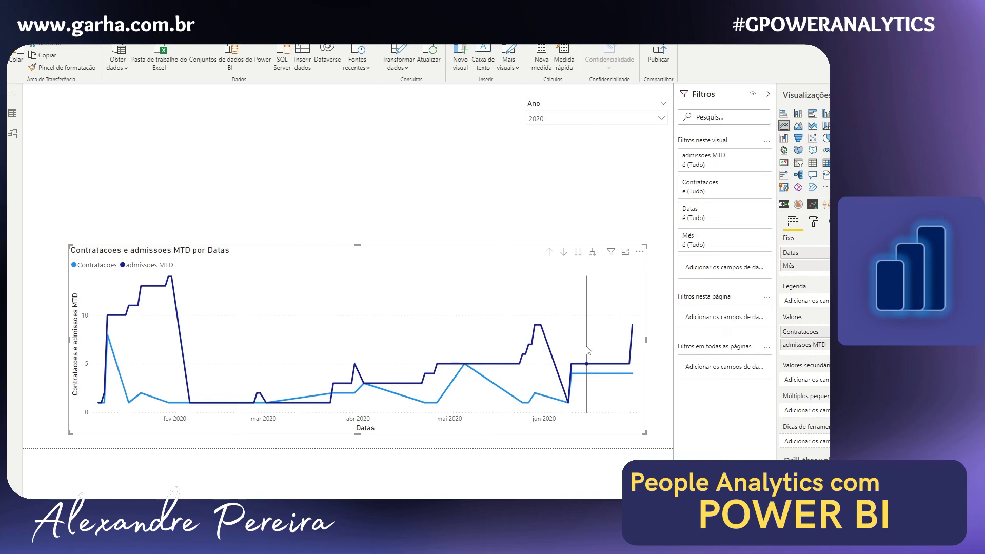
mouse_move(589, 351)
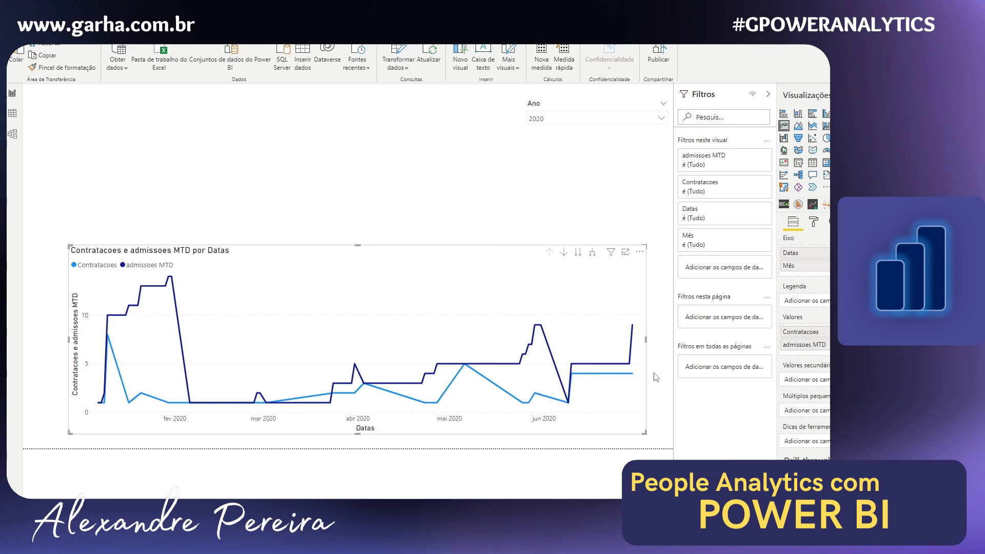
mouse_move(634, 339)
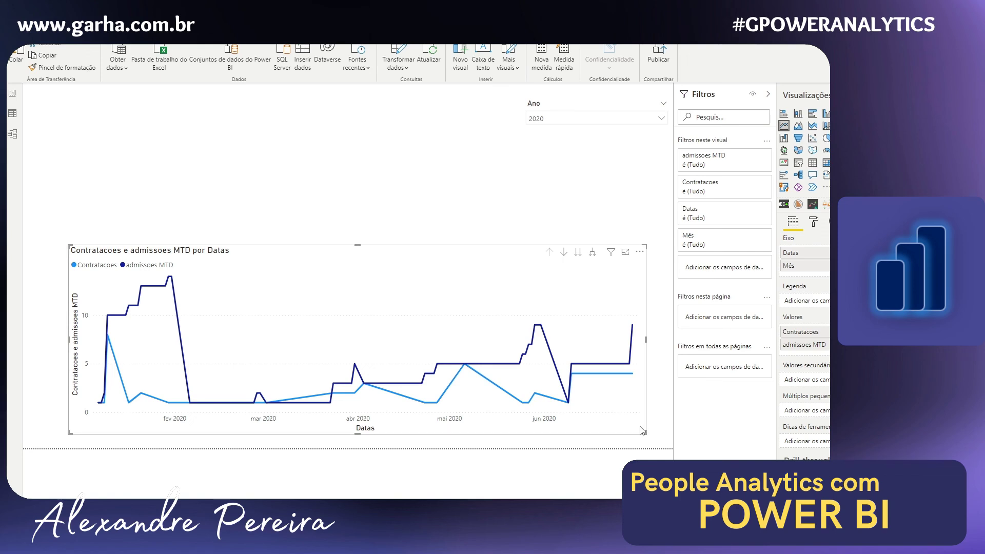
Step: Delete the Contratacoes and admissoes MTD line chart from the report page
key(Delete)
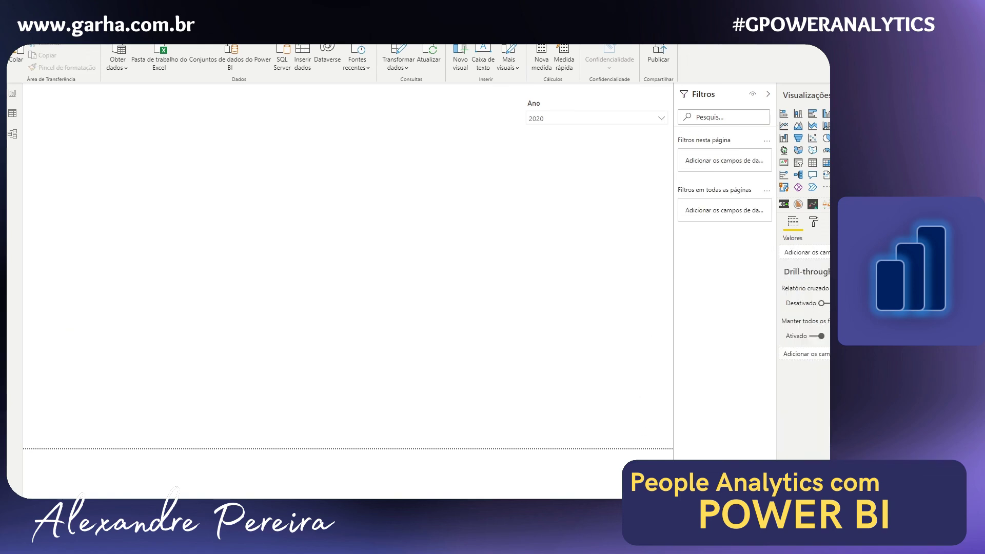